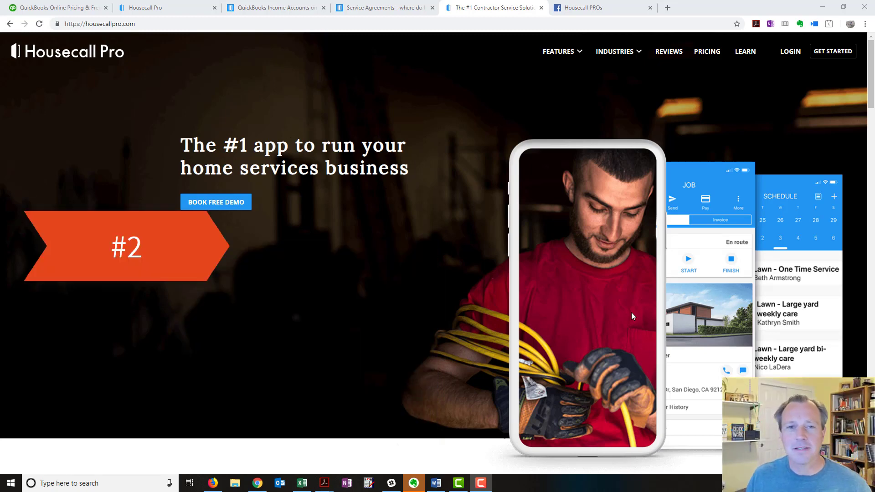
Switch to the Housecall PROs Facebook group tab.
click(596, 7)
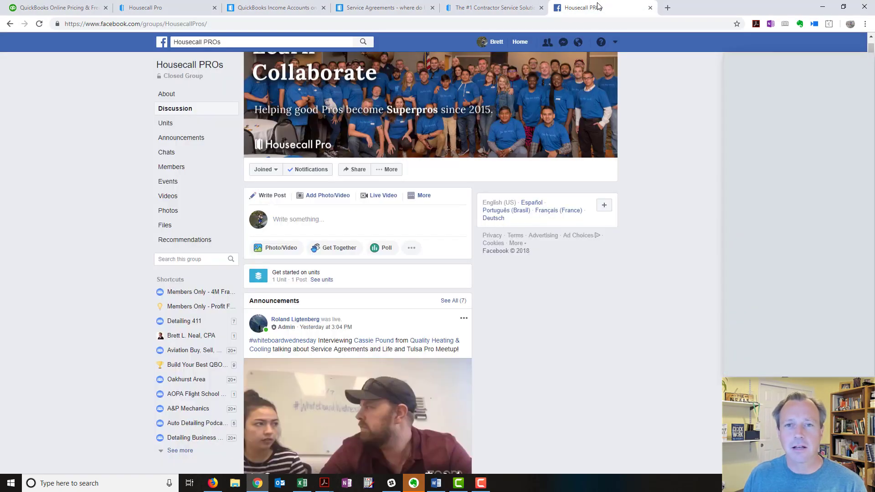
scroll(676, 273, up, 1)
scroll(677, 273, down, 2)
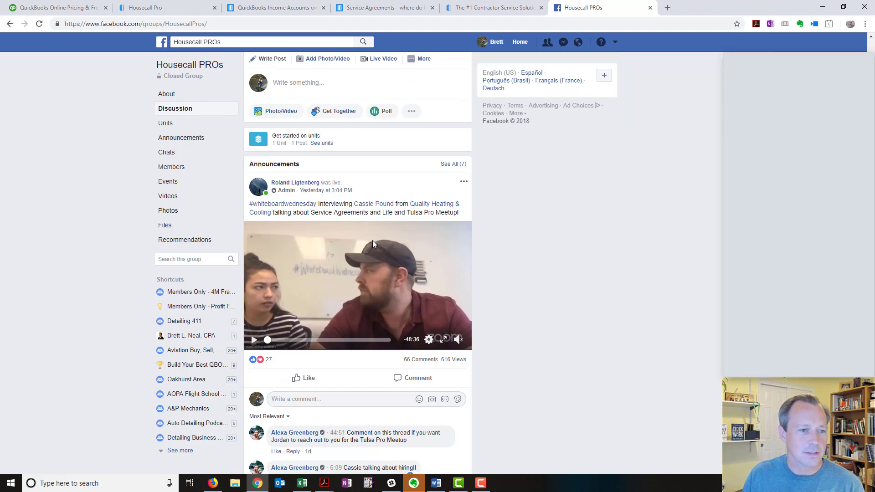
scroll(625, 298, up, 2)
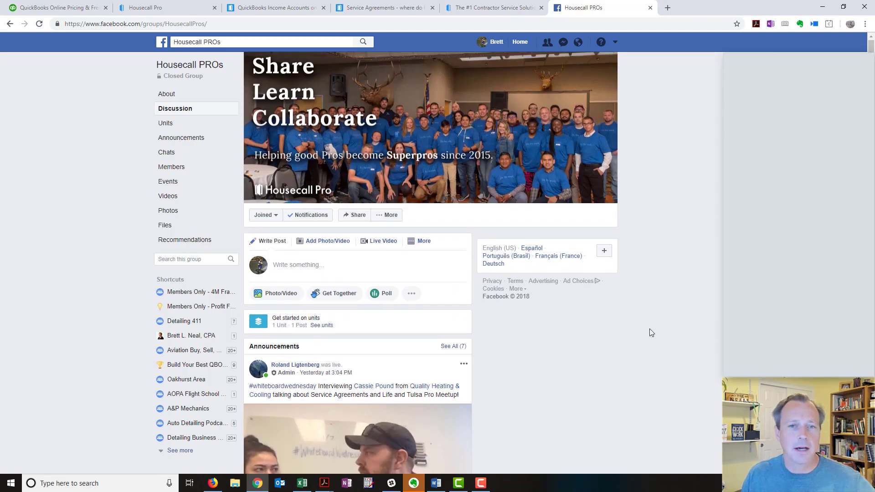
scroll(649, 329, down, 2)
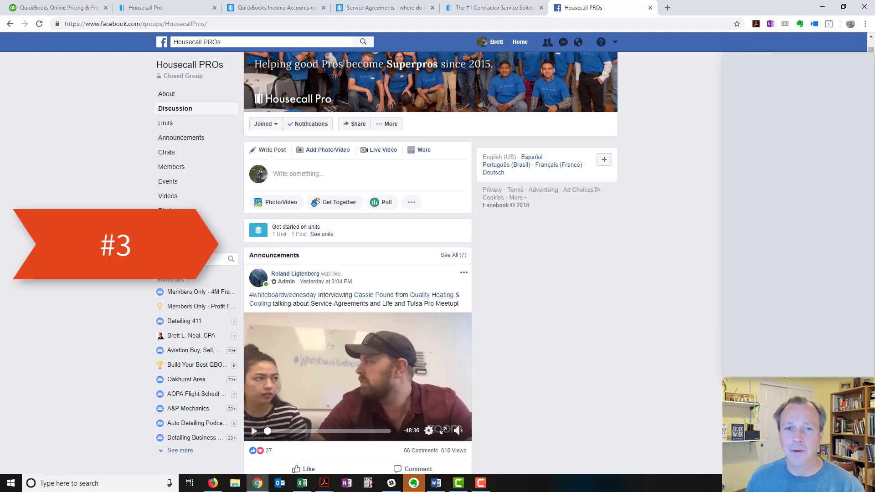
Cancel the card payment, then show the Dashboard with its setup-steps banner expanded.
click(146, 7)
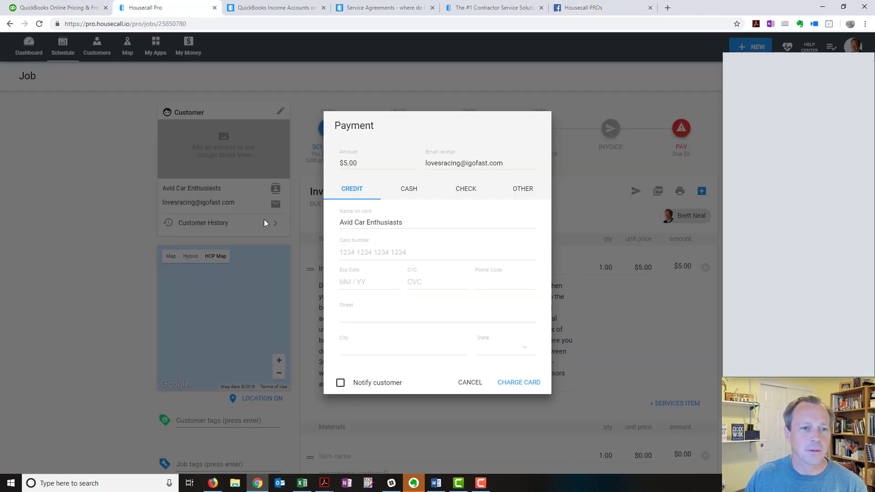
click(471, 382)
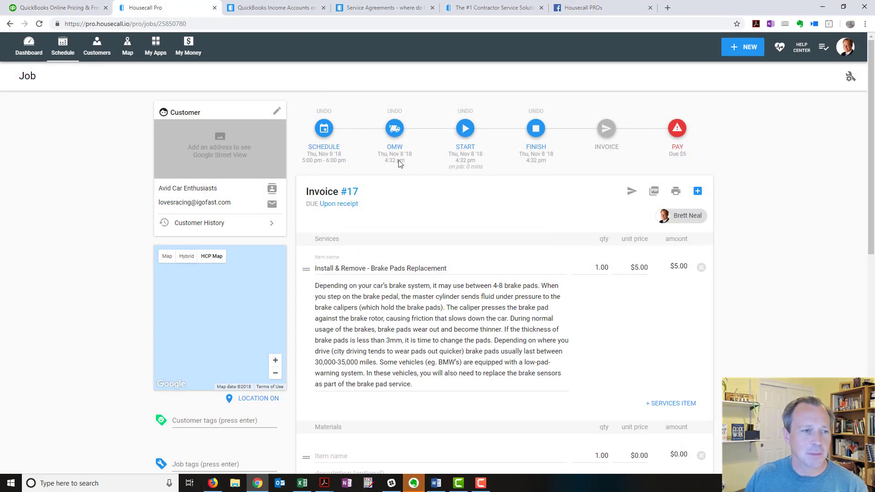
click(33, 53)
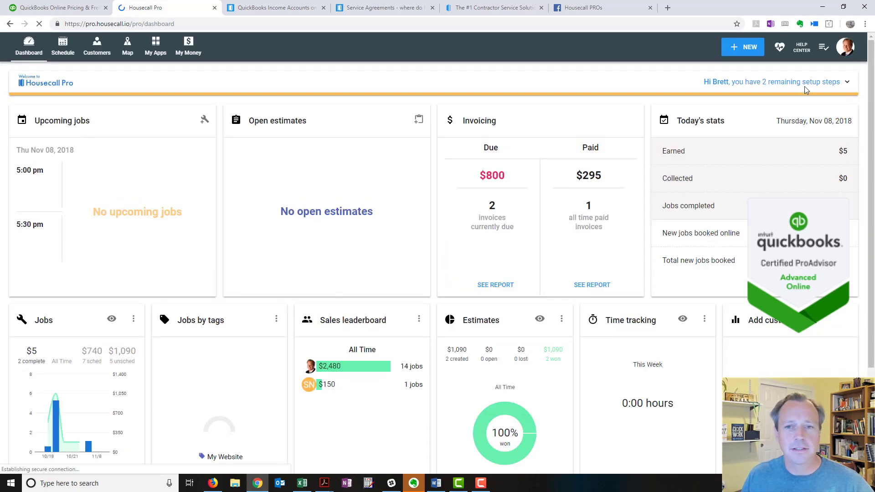
click(847, 83)
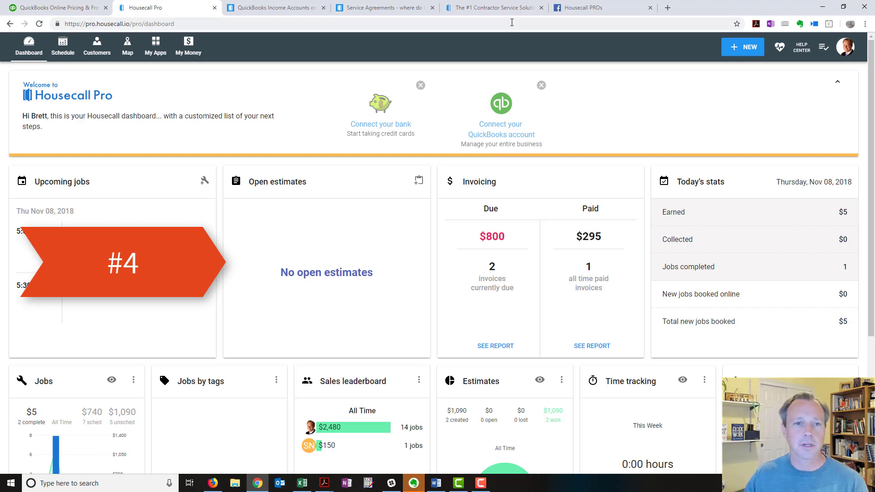
Move past the help articles to the pricing tab and highlight 'Quickbooks Online integration'.
click(369, 10)
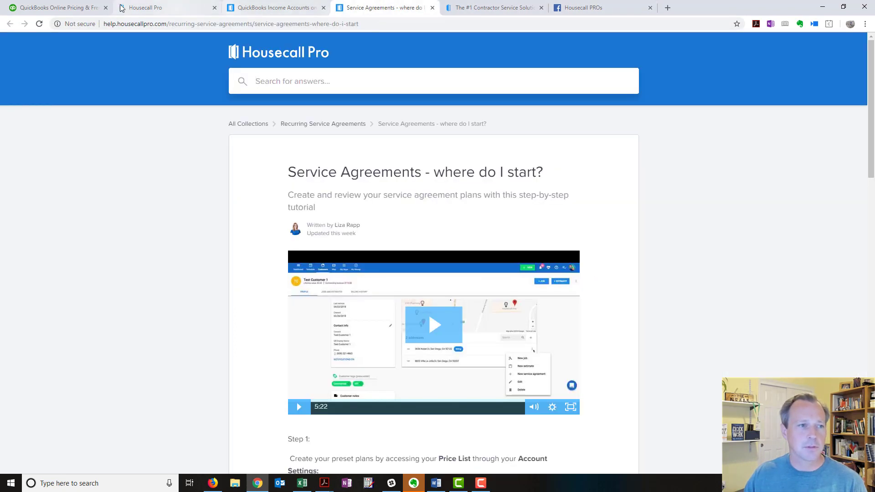
click(231, 9)
click(492, 8)
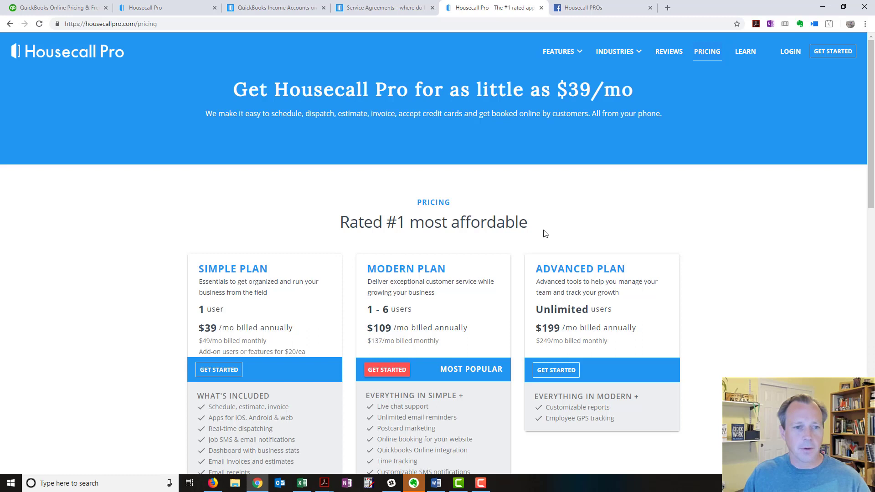
scroll(554, 231, down, 2)
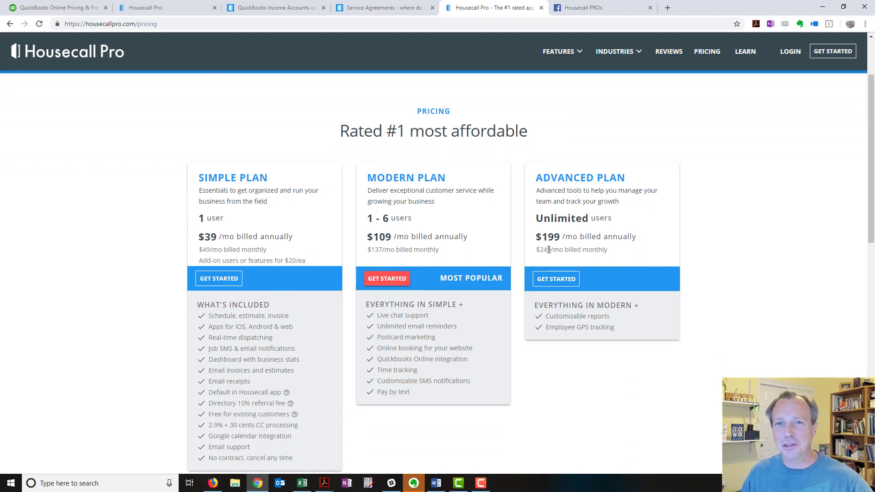
scroll(547, 249, down, 1)
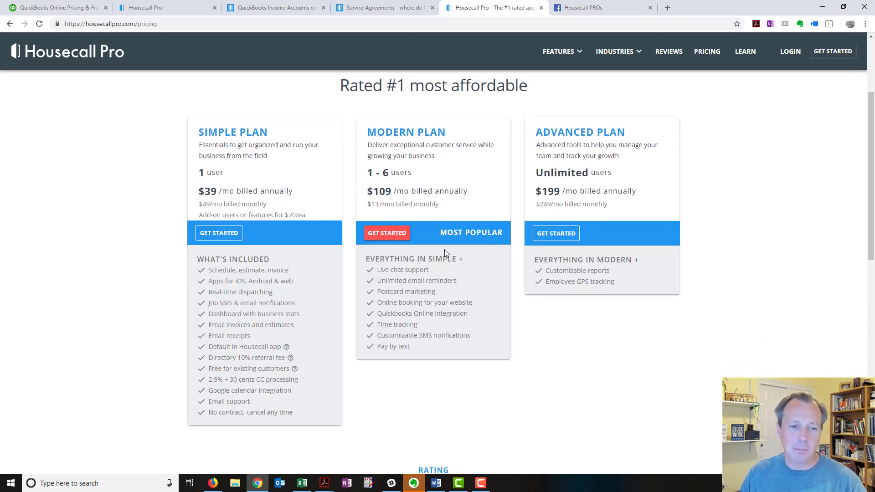
drag(469, 314, 382, 317)
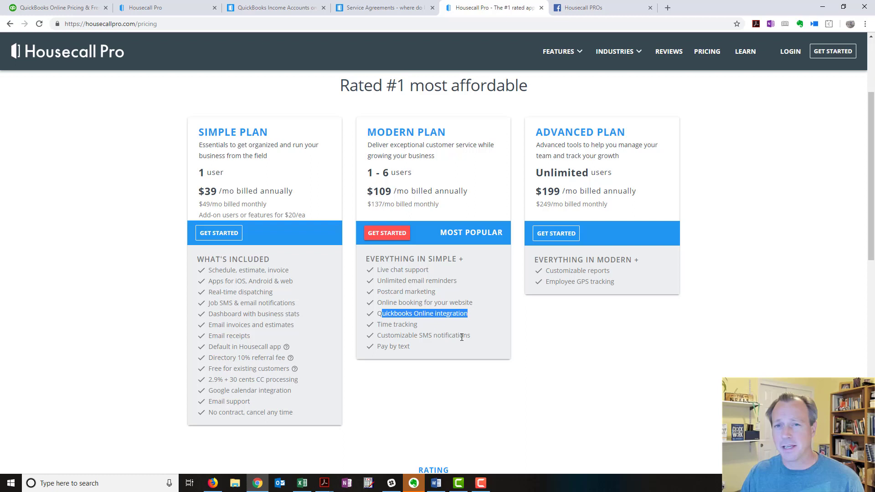
click(442, 295)
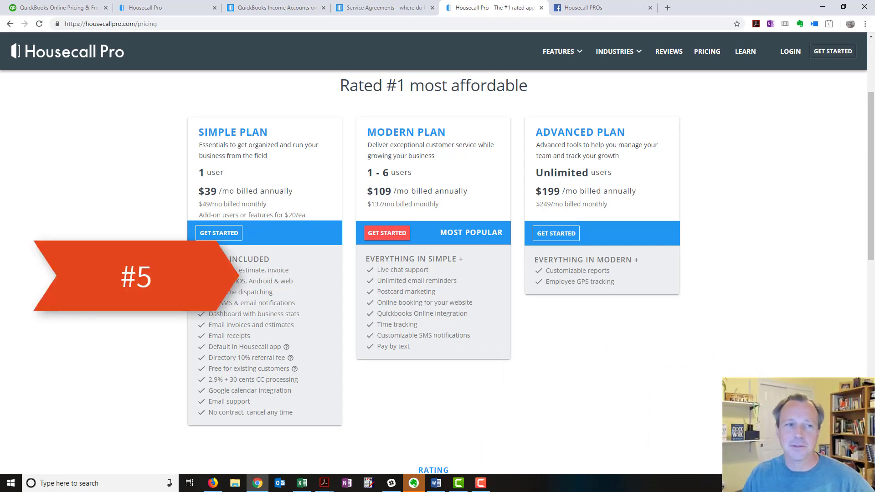
Collapse the dashboard's welcome setup panel and open the Jobs report from its chart.
click(147, 7)
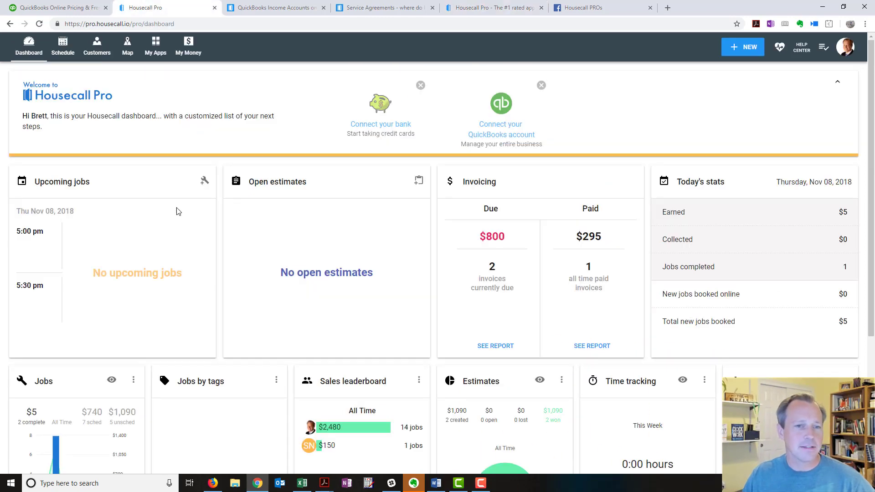
click(838, 83)
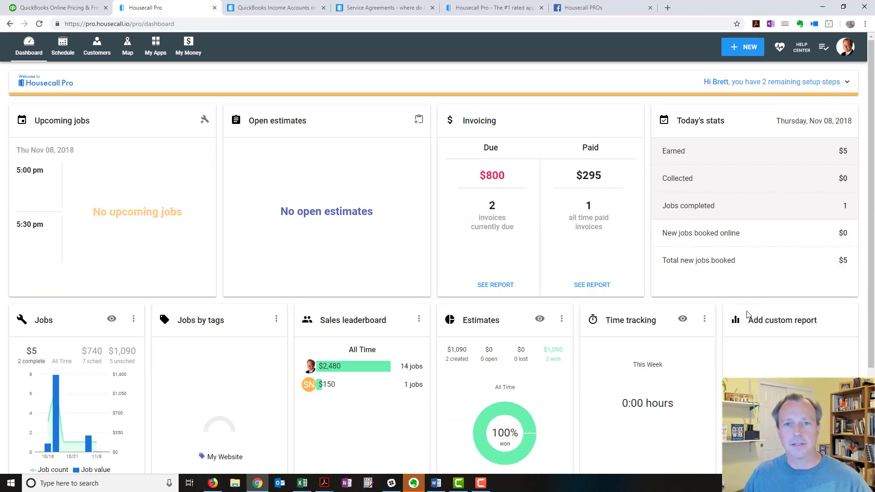
scroll(297, 246, down, 2)
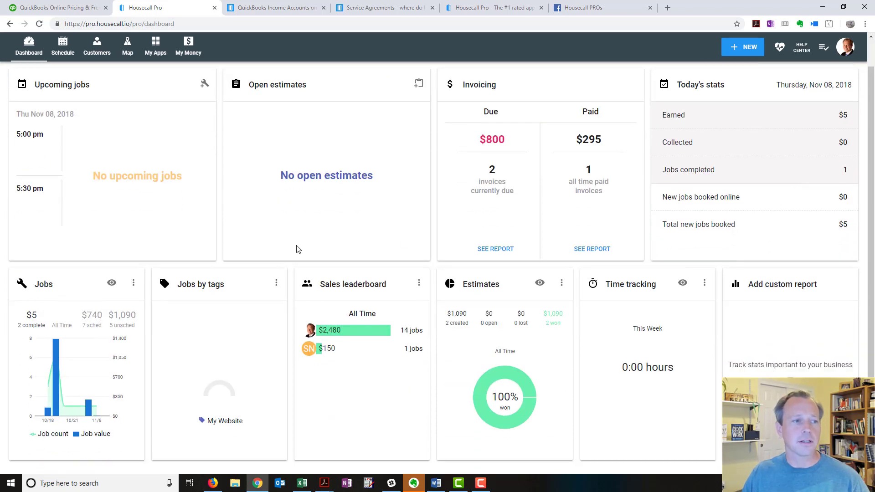
scroll(295, 248, up, 2)
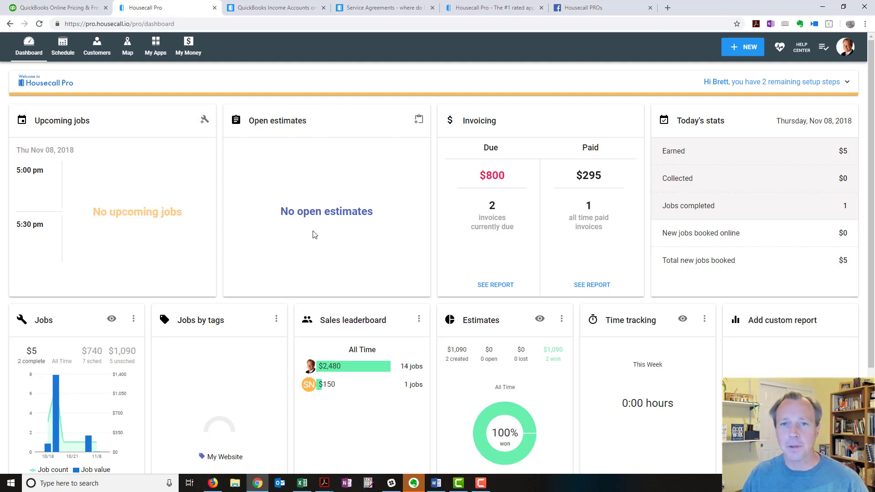
scroll(312, 235, down, 2)
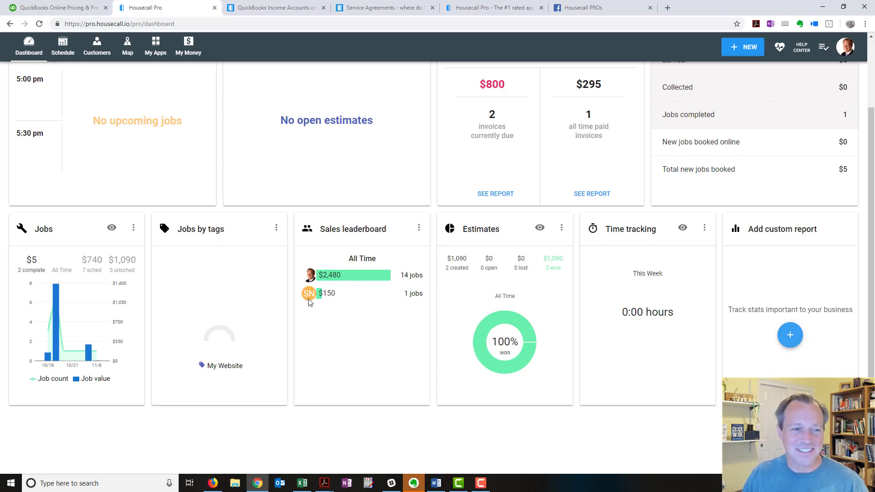
mouse_move(62, 316)
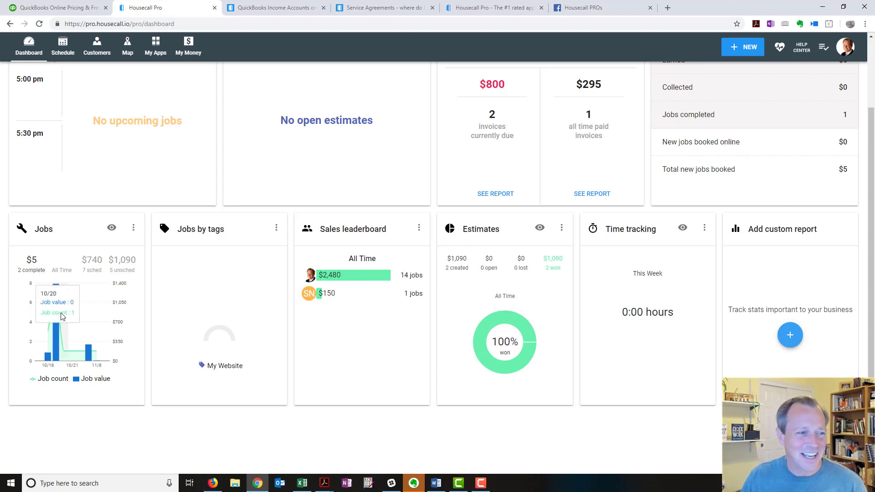
click(69, 326)
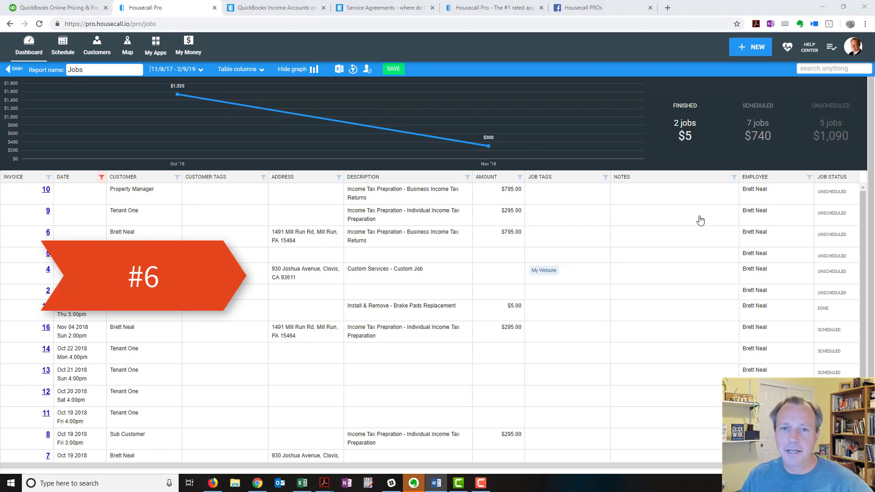
Create a job for Avid Car Enthusiasts with a $195.00 Exterior Detail - Car line item.
click(758, 48)
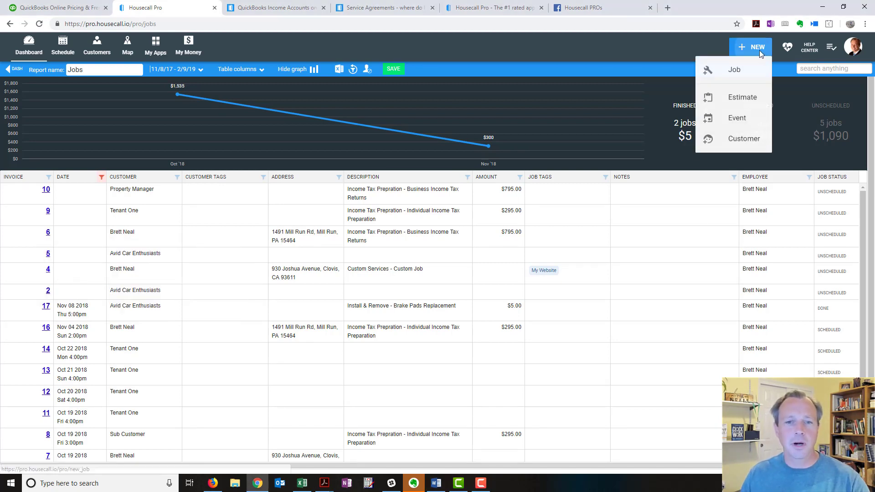
click(744, 73)
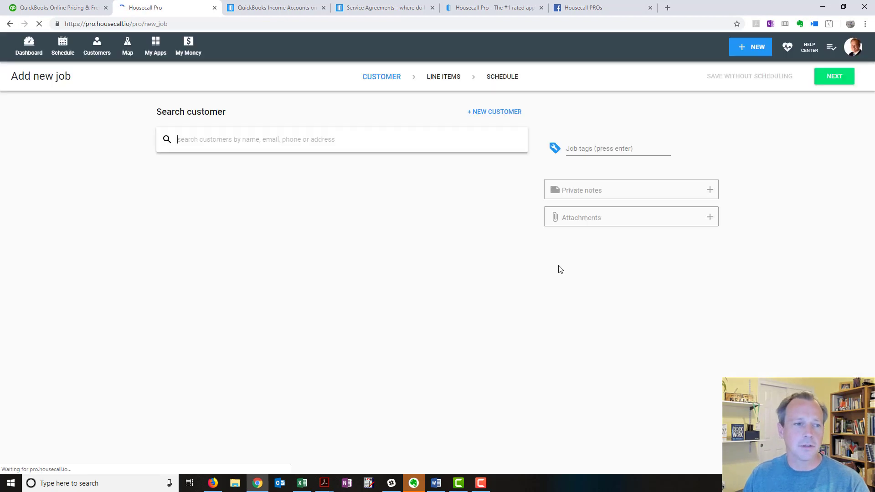
text(ac)
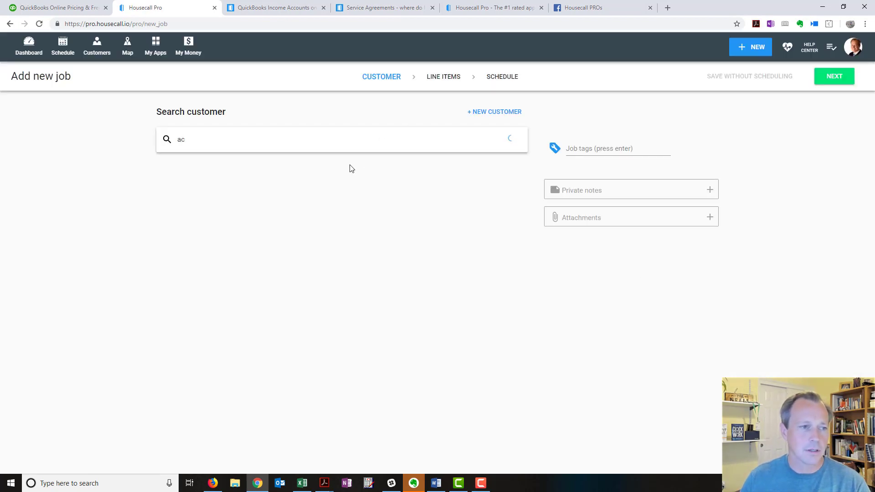
click(225, 166)
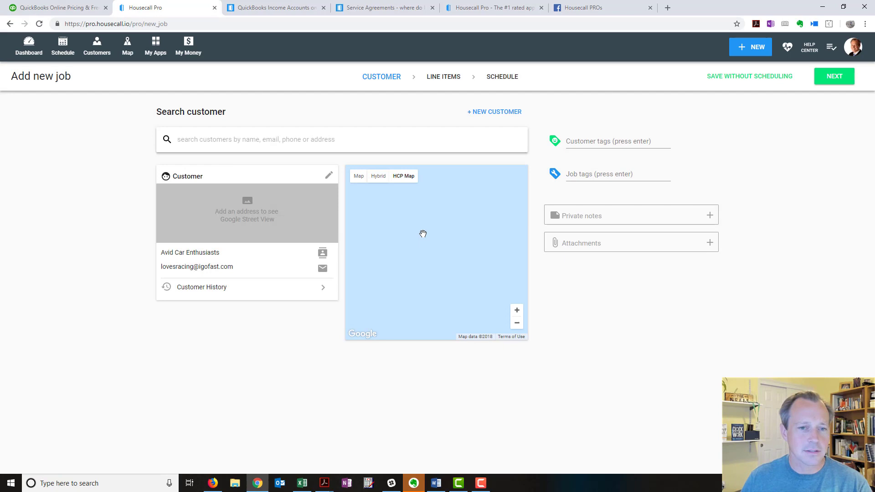
click(442, 79)
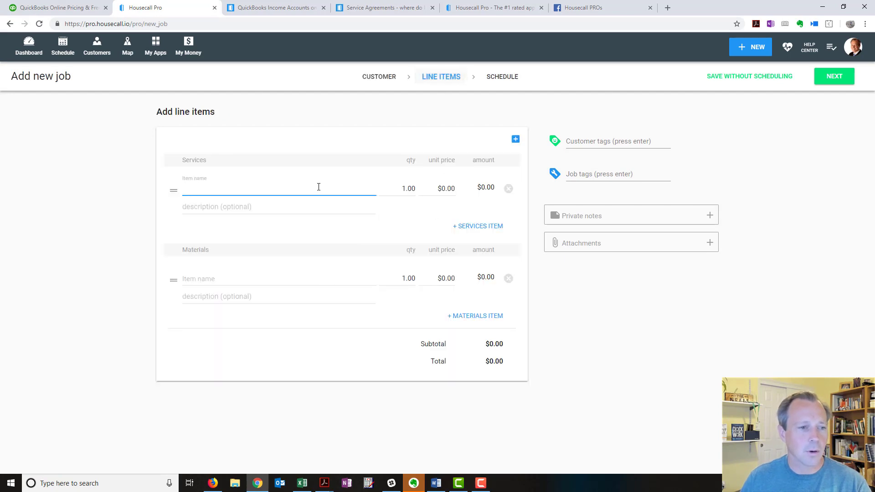
text(c)
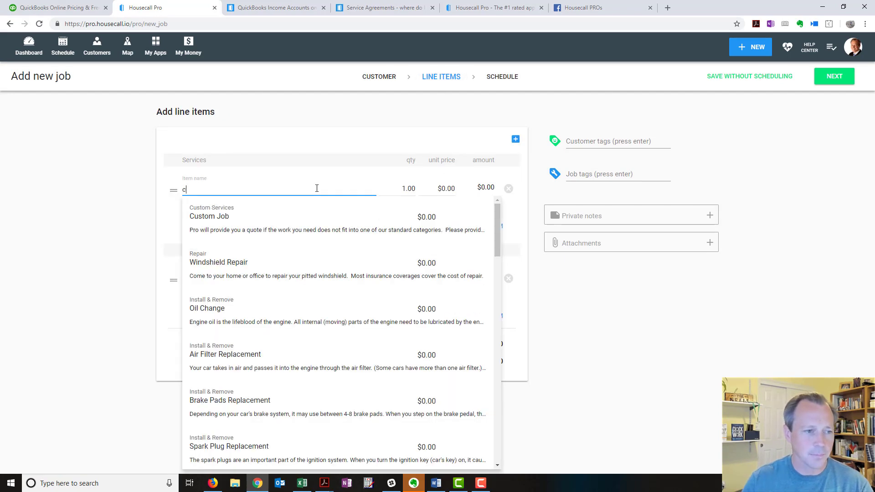
text(ar)
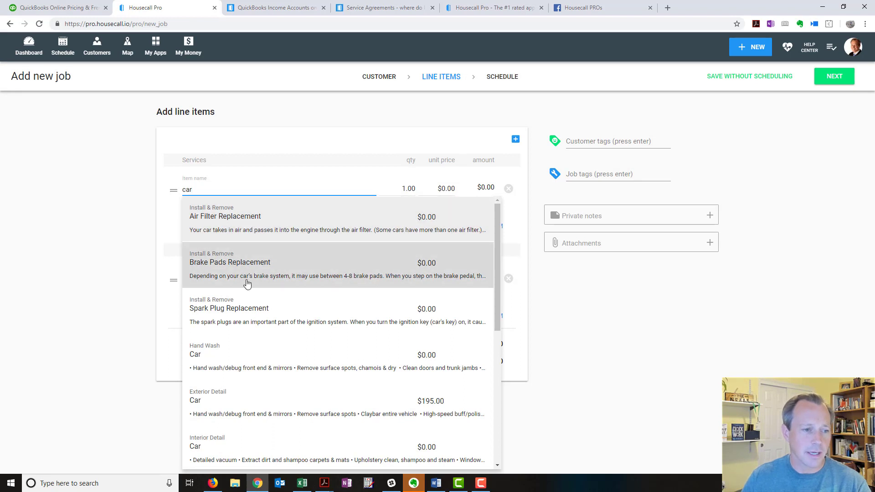
scroll(270, 347, down, 1)
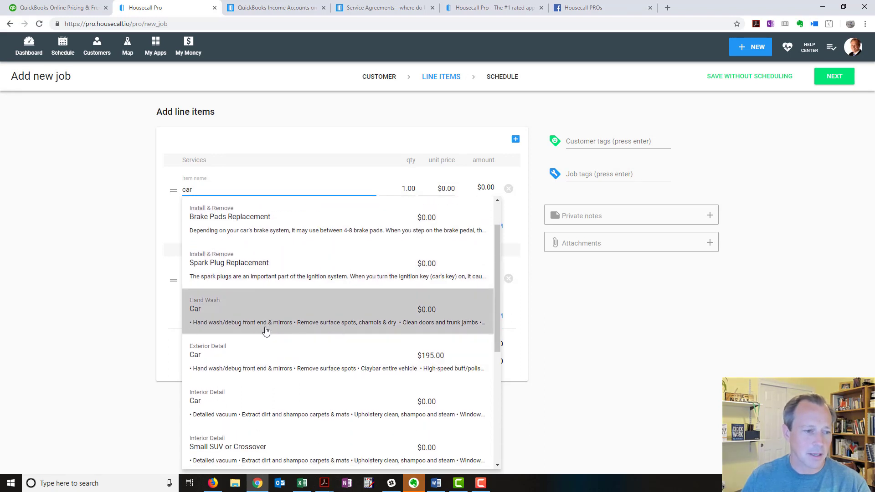
click(262, 356)
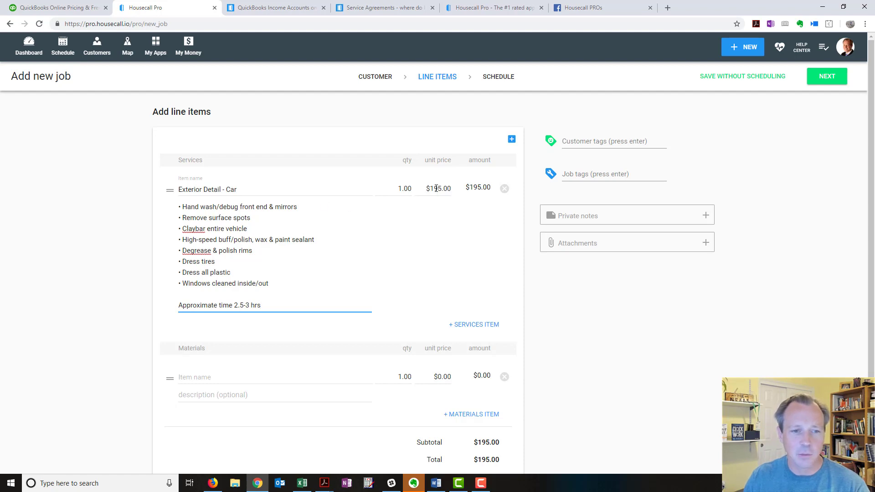
scroll(438, 404, down, 1)
scroll(430, 409, up, 1)
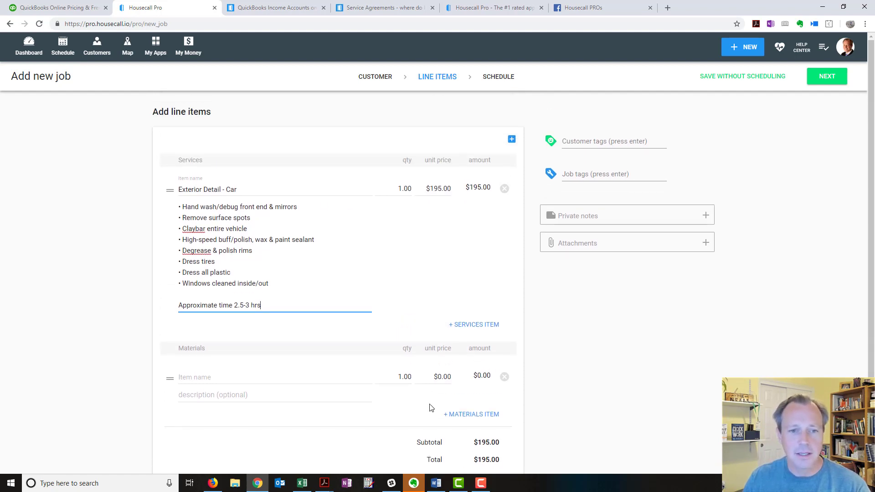
Schedule the job for Nov 8, 5–6 pm, save it, and dismiss the On my way dialog.
click(498, 76)
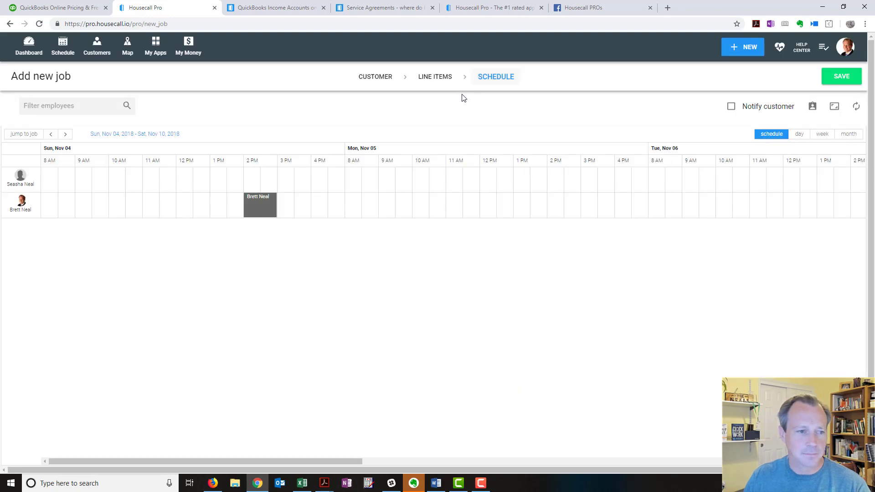
click(255, 209)
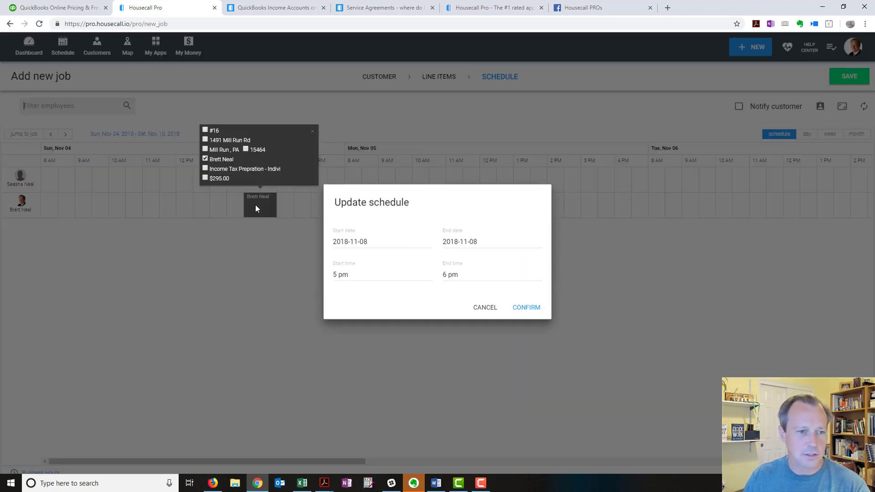
click(537, 314)
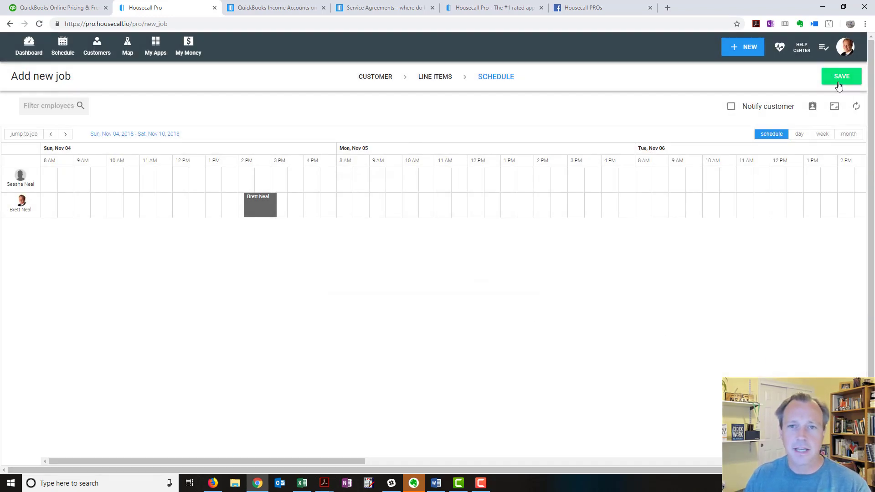
click(841, 77)
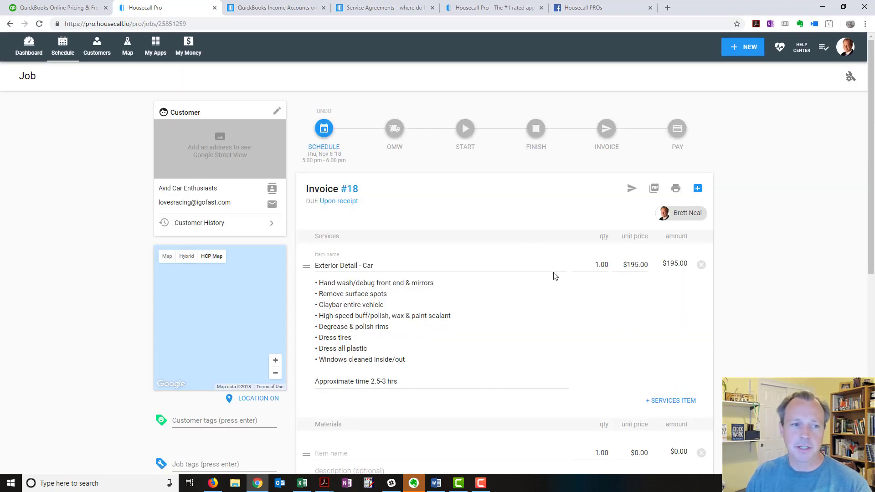
click(394, 132)
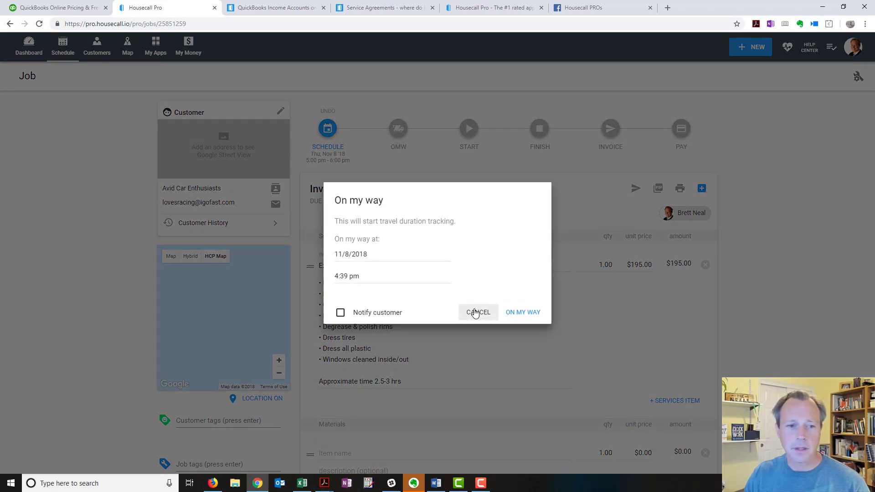
click(476, 313)
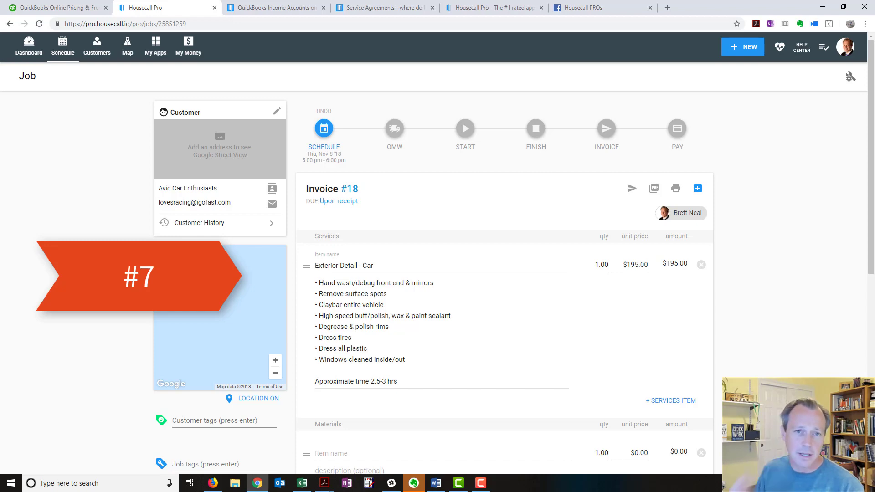
click(507, 10)
mouse_move(561, 51)
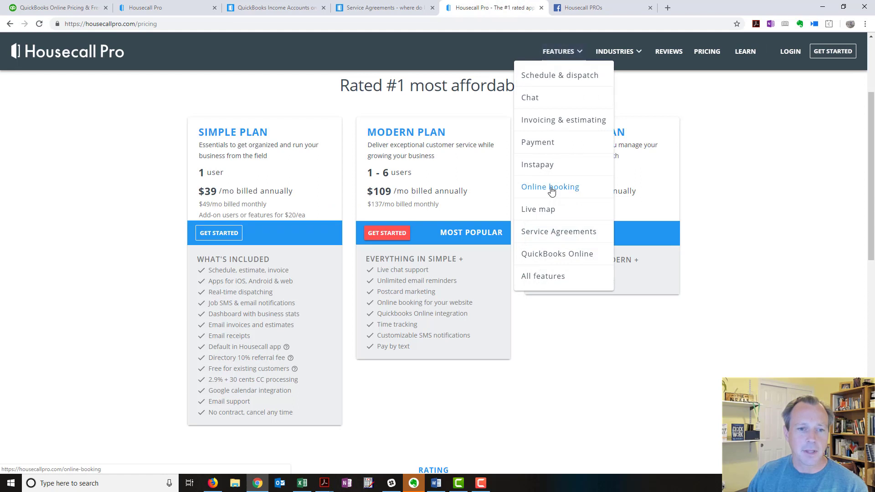
click(551, 165)
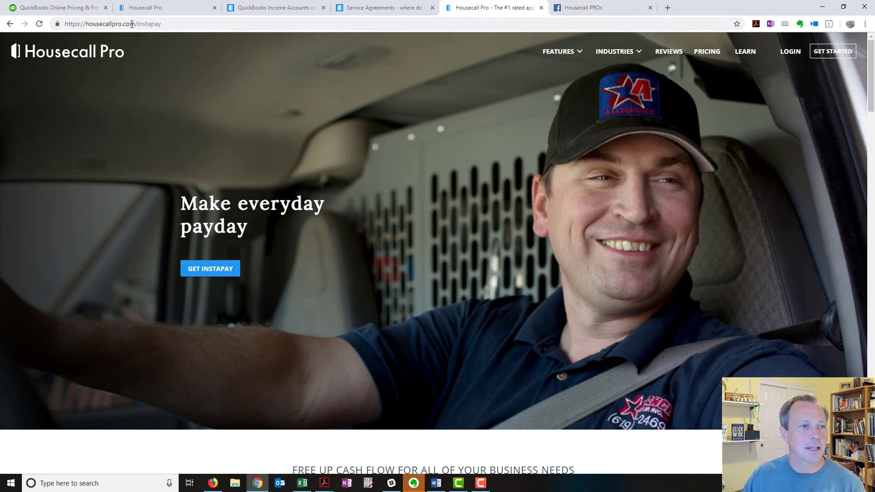
click(145, 9)
Open My price list in Account settings from the profile menu.
click(847, 48)
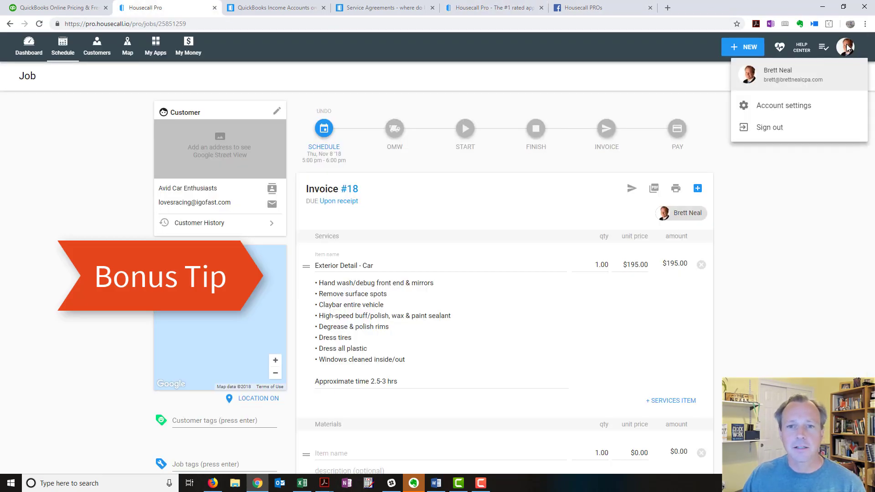
click(780, 107)
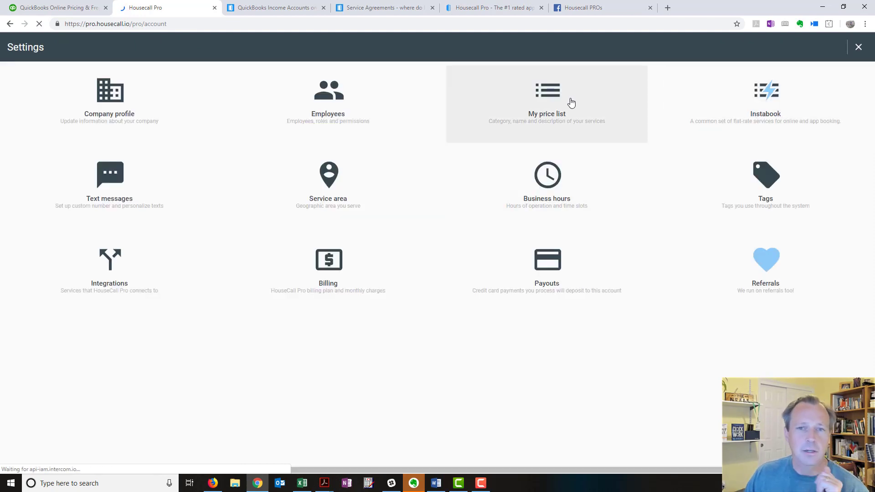
click(571, 103)
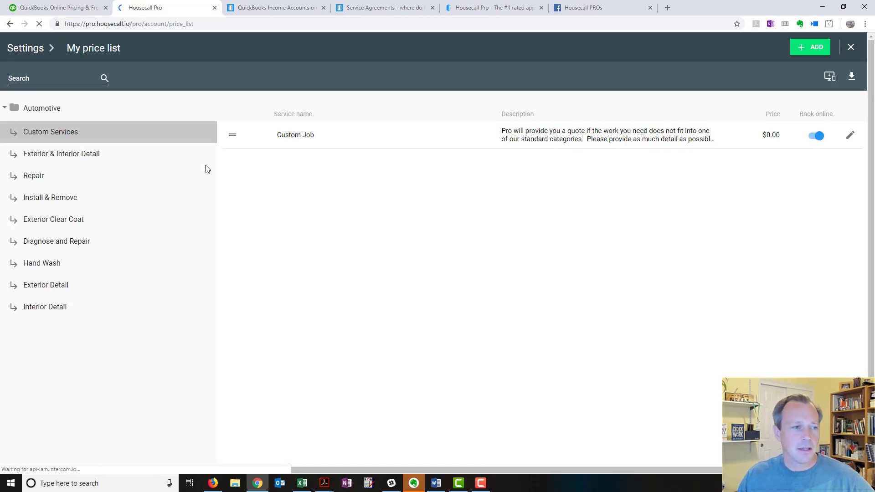